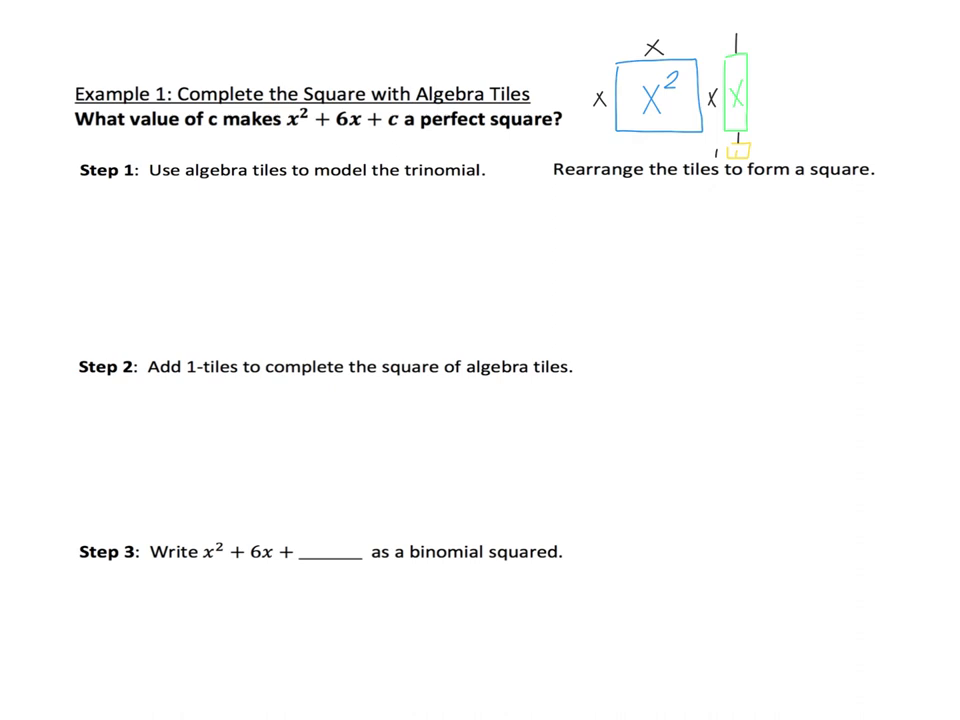
# Step: Draw a blue pen line under x² + 6x + c in the Example 1 question
pyautogui.moveTo(287, 134); pyautogui.dragTo(374, 133)
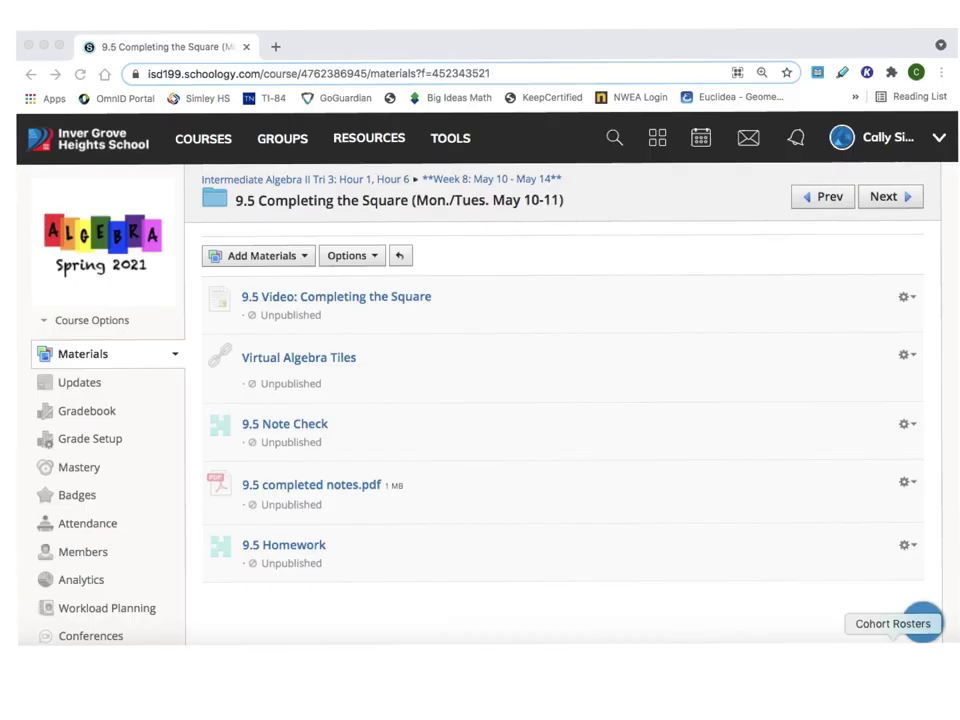
# Step: Open the Virtual Algebra Tiles material from Schoology and pop the mathsbot tool into its own tab
pyautogui.click(306, 364)
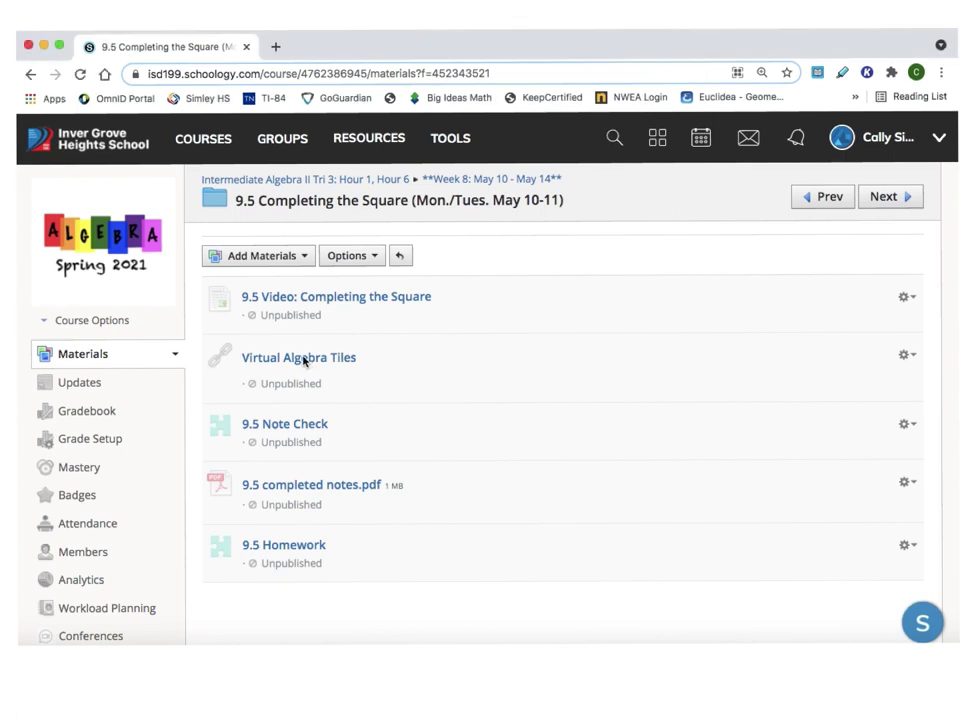
pyautogui.click(271, 366)
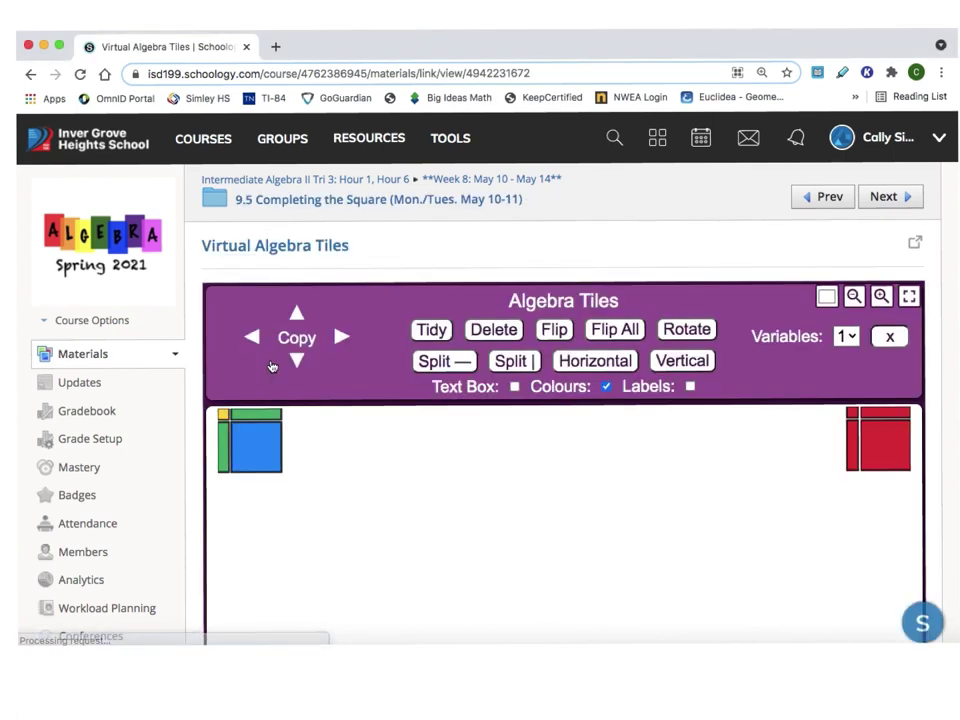
pyautogui.scroll(-1, 422, 460)
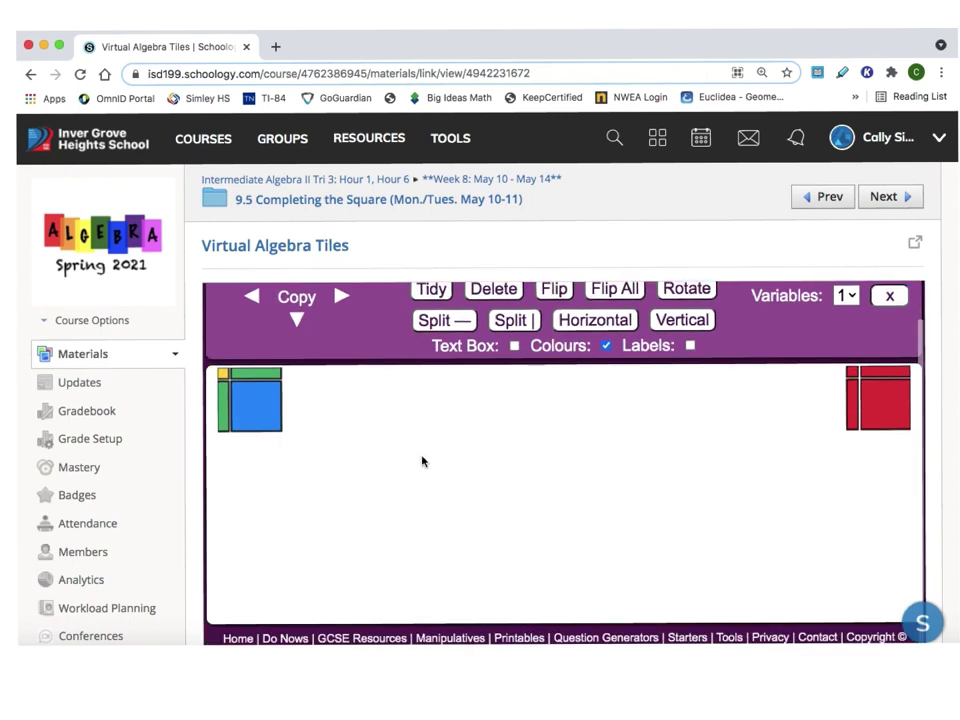
pyautogui.scroll(2, 422, 461)
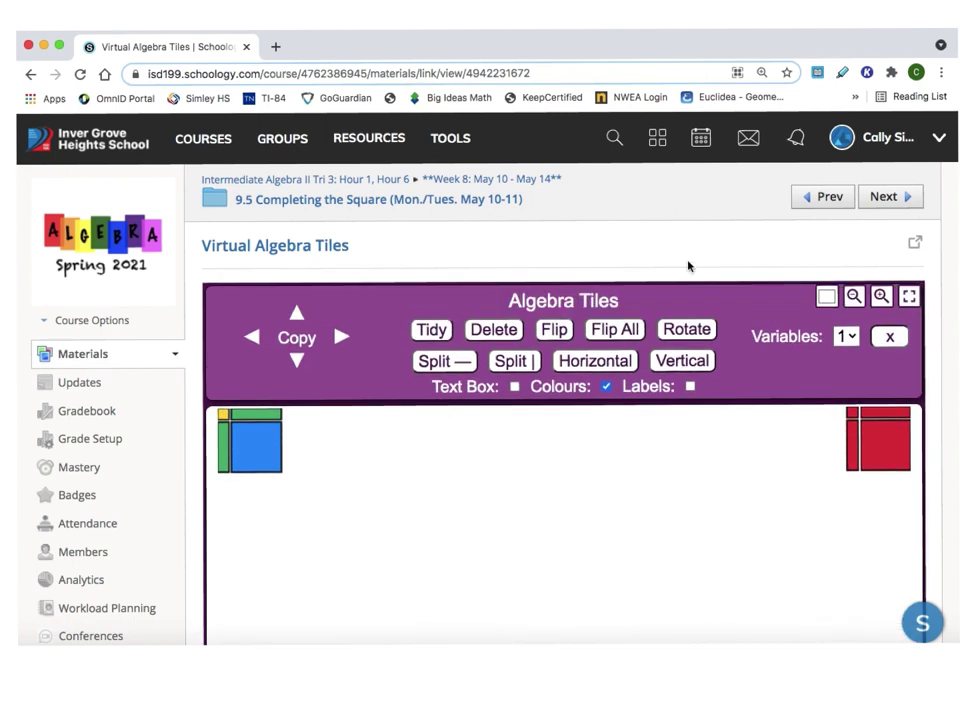
pyautogui.click(914, 248)
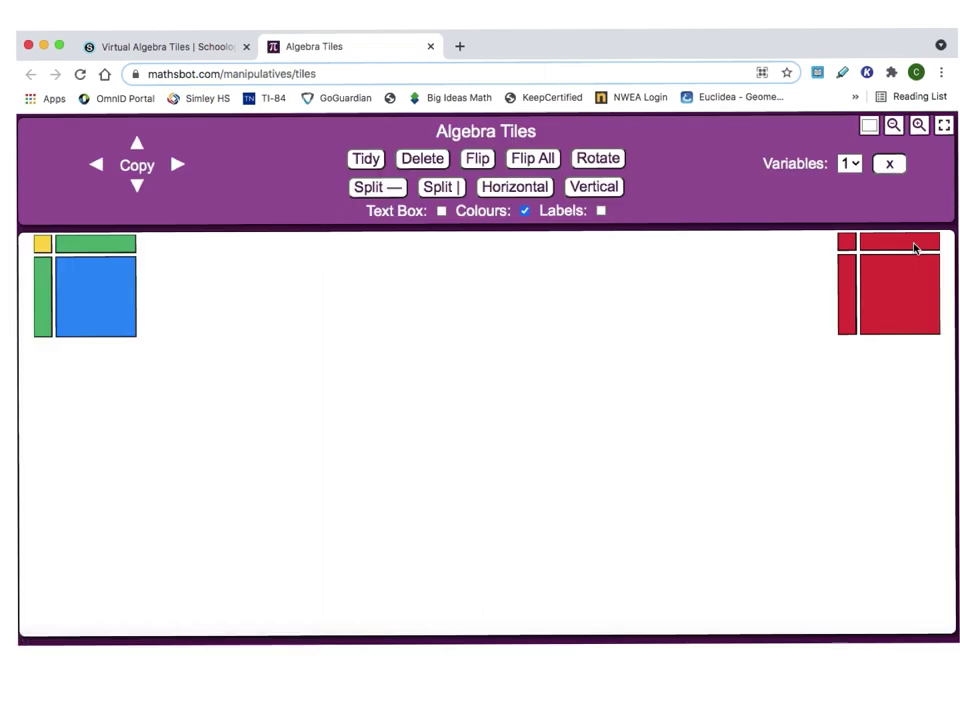
# Step: Turn on tile labels, place a blue x² tile, and attach one green x tile to its right
pyautogui.click(601, 211)
pyautogui.moveTo(103, 311); pyautogui.dragTo(357, 427)
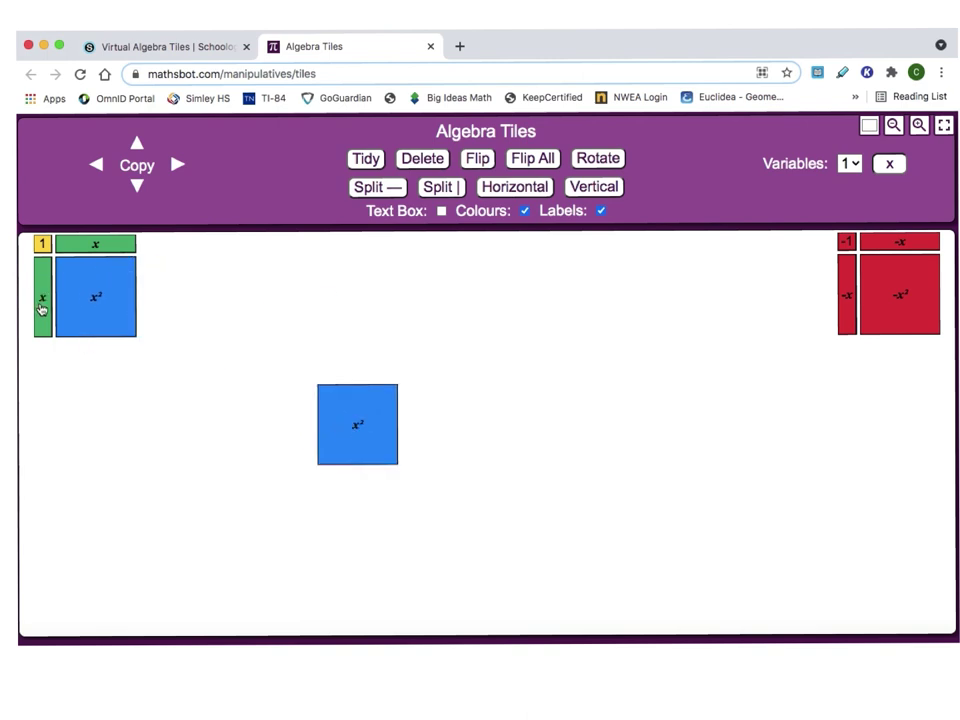
pyautogui.moveTo(42, 309); pyautogui.dragTo(405, 429)
# Step: Copy the x tile to the right until the row holds six x tiles
pyautogui.click(177, 166)
pyautogui.click(177, 166)
pyautogui.click(177, 166)
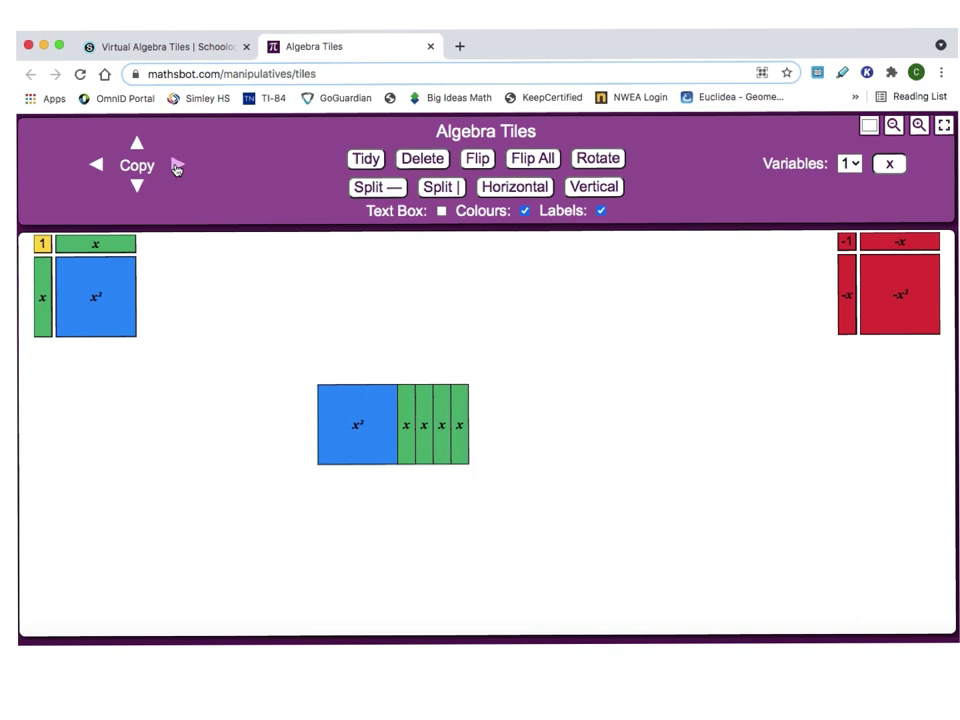
pyautogui.click(177, 166)
pyautogui.click(177, 166)
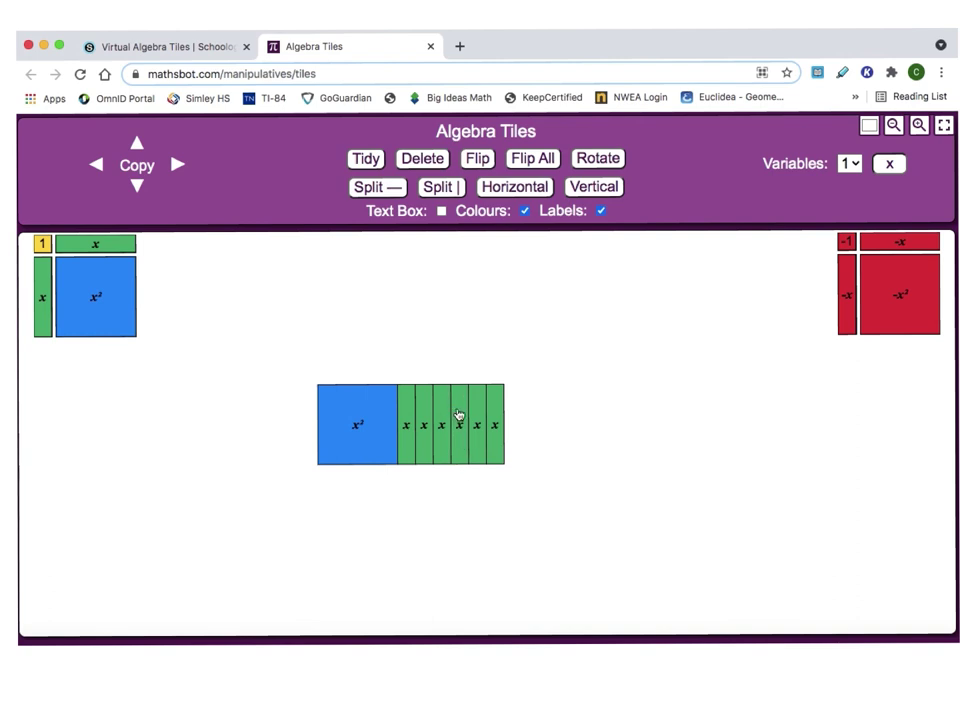
# Step: Pull three of the x tiles out of the row and group them to the right
pyautogui.moveTo(456, 416); pyautogui.dragTo(585, 419)
pyautogui.moveTo(502, 418); pyautogui.dragTo(551, 418)
pyautogui.moveTo(476, 422); pyautogui.dragTo(551, 422)
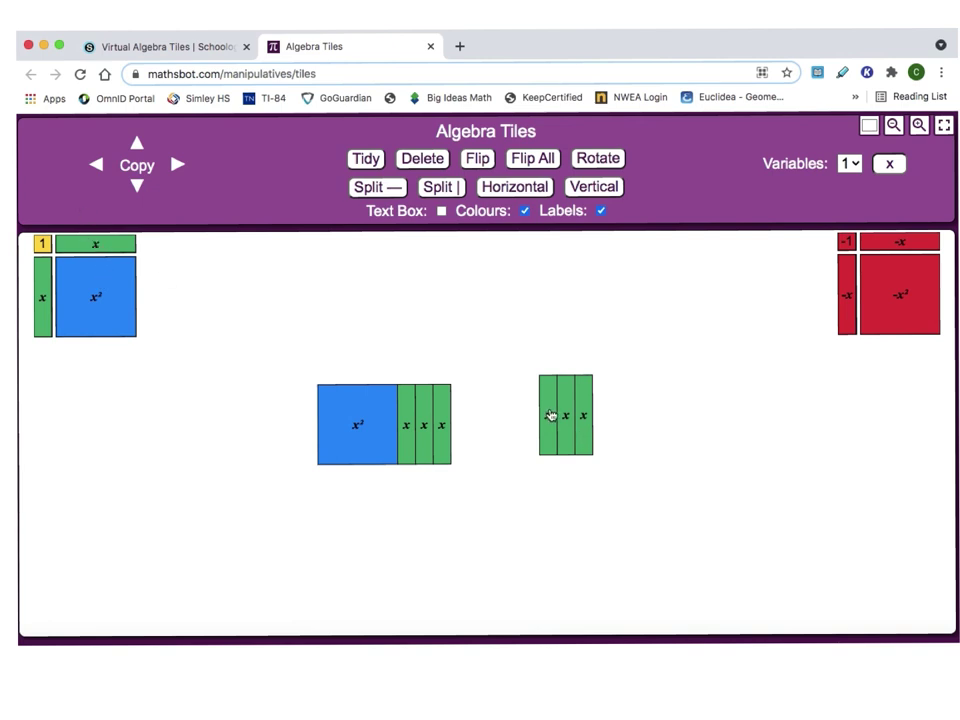
# Step: Rotate the three spare x tiles, stack them under the x² tile, and add a yellow 1-tile in the corner
pyautogui.click(597, 162)
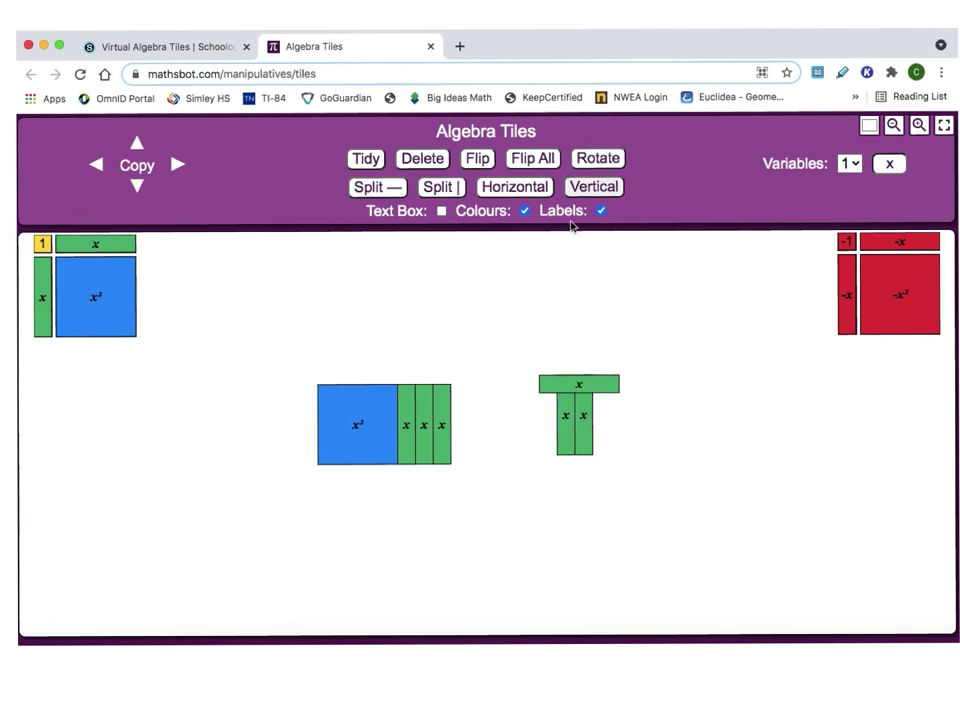
pyautogui.moveTo(574, 388); pyautogui.dragTo(358, 476)
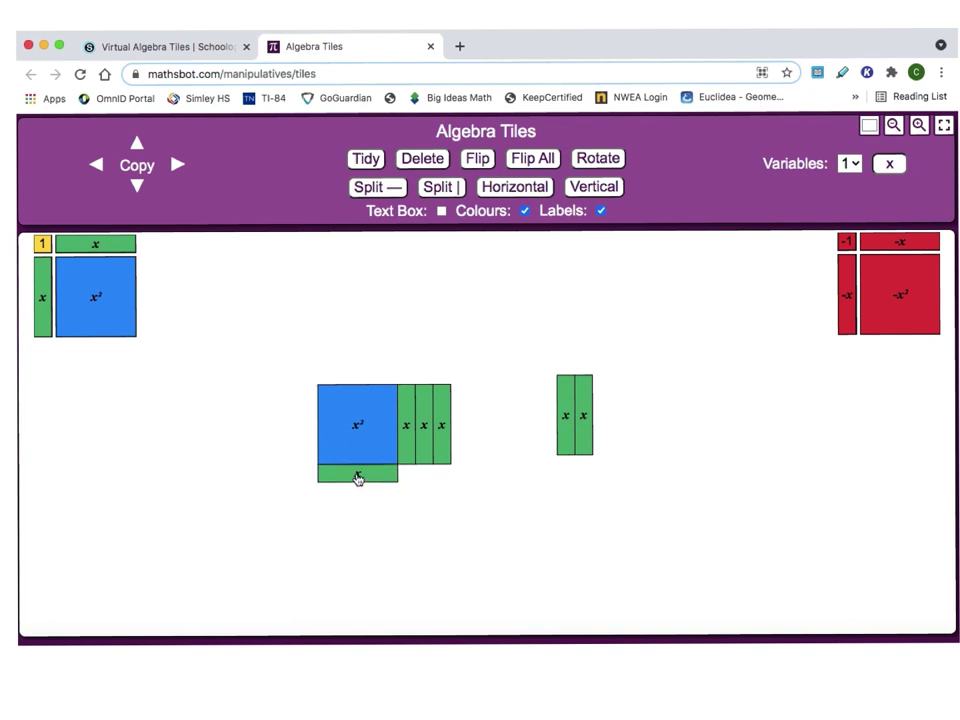
pyautogui.click(597, 158)
pyautogui.moveTo(565, 396); pyautogui.dragTo(358, 491)
pyautogui.click(585, 415)
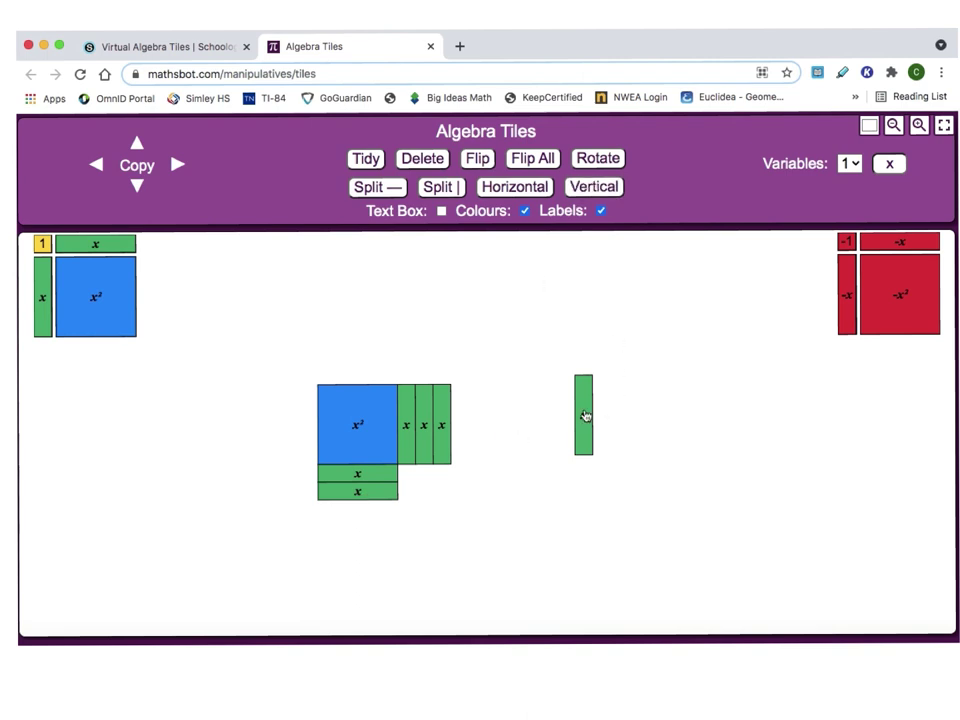
pyautogui.click(597, 158)
pyautogui.moveTo(621, 390); pyautogui.dragTo(356, 514)
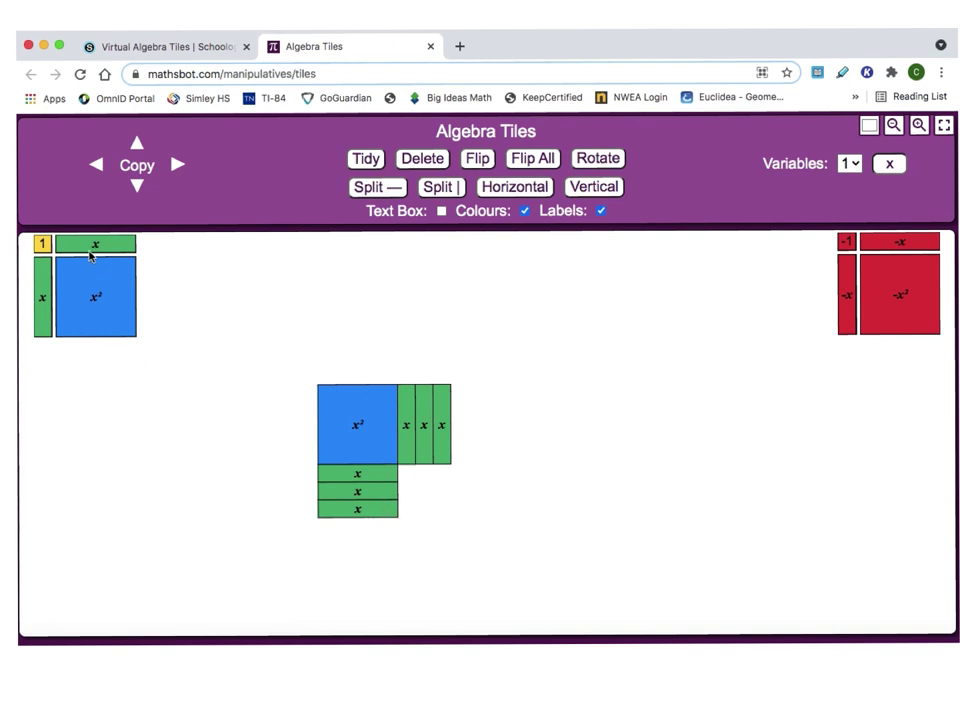
pyautogui.moveTo(44, 246); pyautogui.dragTo(407, 476)
# Step: Duplicate the 1-tile with the Copy arrows into three rows of three in the corner
pyautogui.click(175, 166)
pyautogui.click(176, 166)
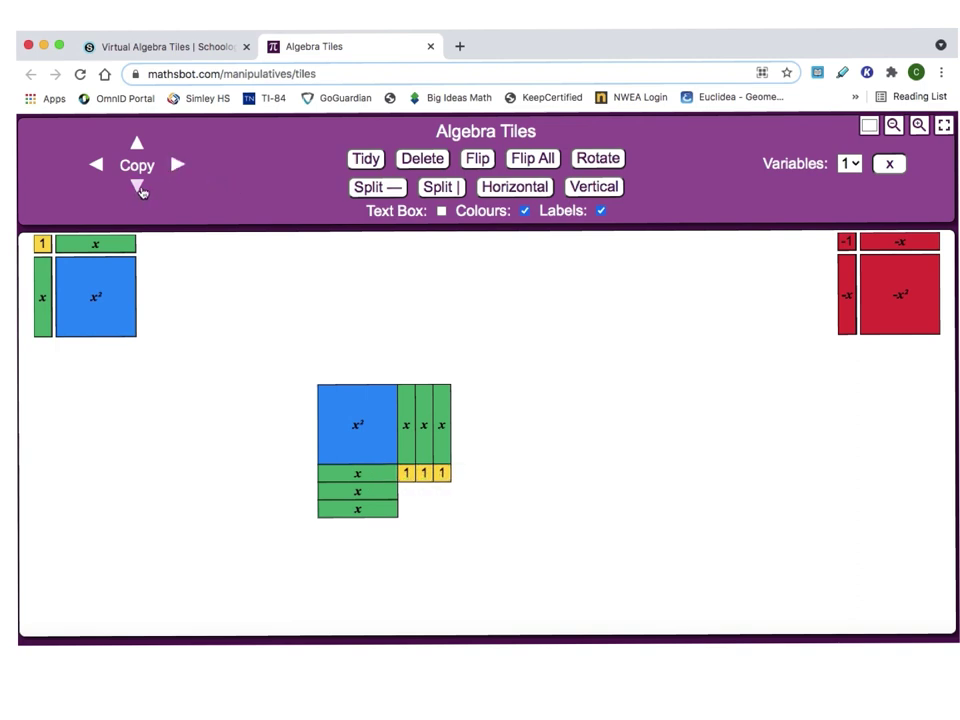
pyautogui.click(137, 188)
pyautogui.click(96, 165)
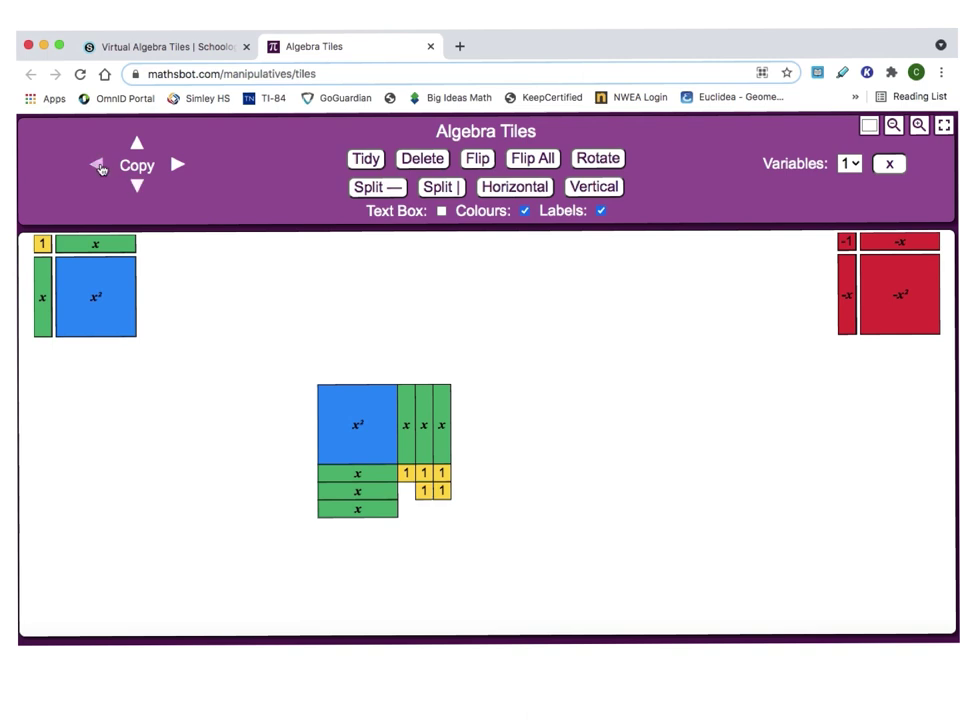
pyautogui.click(96, 165)
pyautogui.click(137, 186)
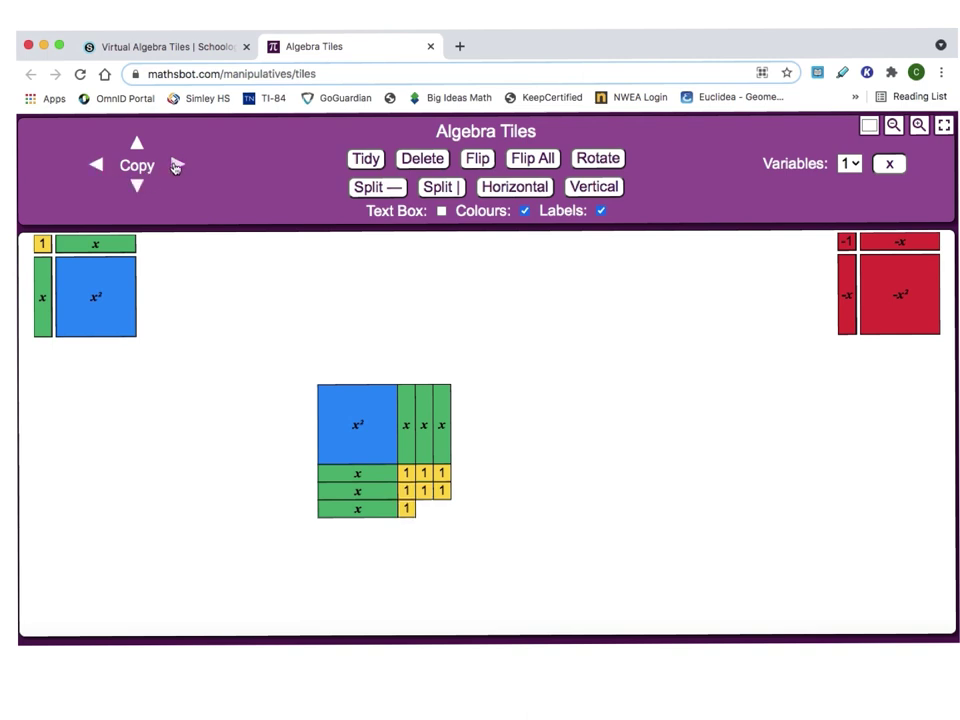
pyautogui.click(177, 165)
pyautogui.click(178, 165)
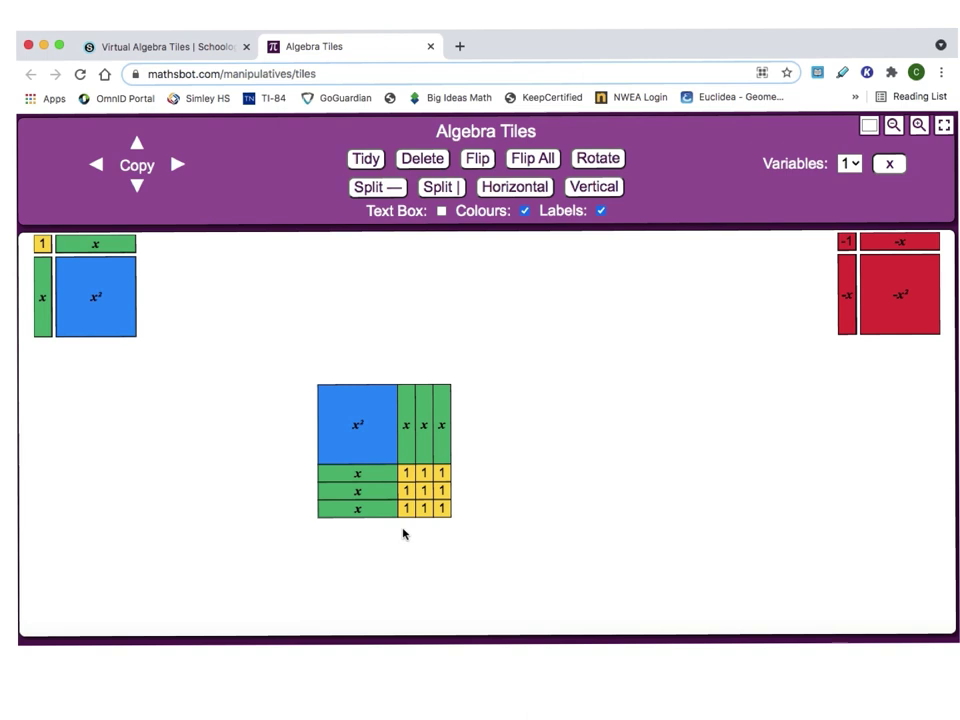
# Step: Handwrite X² + 6X with a red + 9, and label the x² tile's side and top X
pyautogui.moveTo(476, 346); pyautogui.dragTo(494, 369)
pyautogui.moveTo(493, 346)
pyautogui.mouseDown()
pyautogui.moveTo(476, 369)
pyautogui.moveTo(514, 350)
pyautogui.moveTo(540, 355)
pyautogui.moveTo(531, 366)
pyautogui.moveTo(598, 362)
pyautogui.moveTo(586, 366)
pyautogui.mouseUp()
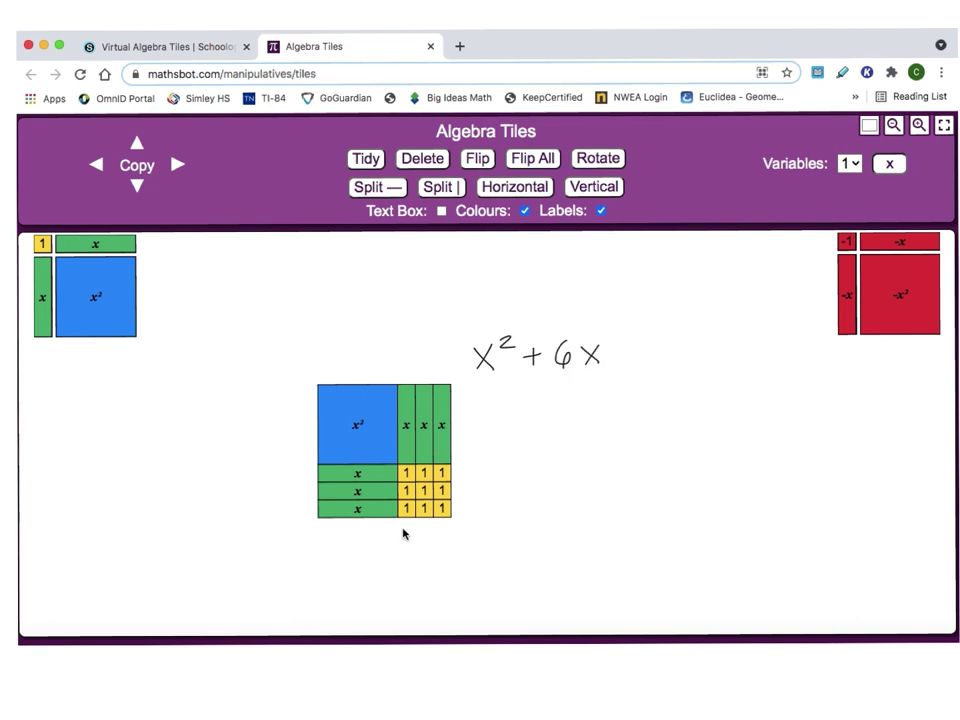
pyautogui.moveTo(615, 355)
pyautogui.mouseDown()
pyautogui.moveTo(672, 338)
pyautogui.moveTo(662, 348)
pyautogui.moveTo(672, 339)
pyautogui.moveTo(670, 371)
pyautogui.mouseUp()
pyautogui.moveTo(295, 419)
pyautogui.mouseDown()
pyautogui.moveTo(310, 437)
pyautogui.moveTo(295, 437)
pyautogui.mouseUp()
pyautogui.moveTo(352, 370)
pyautogui.mouseDown()
pyautogui.moveTo(365, 381)
pyautogui.moveTo(352, 382)
pyautogui.mouseUp()
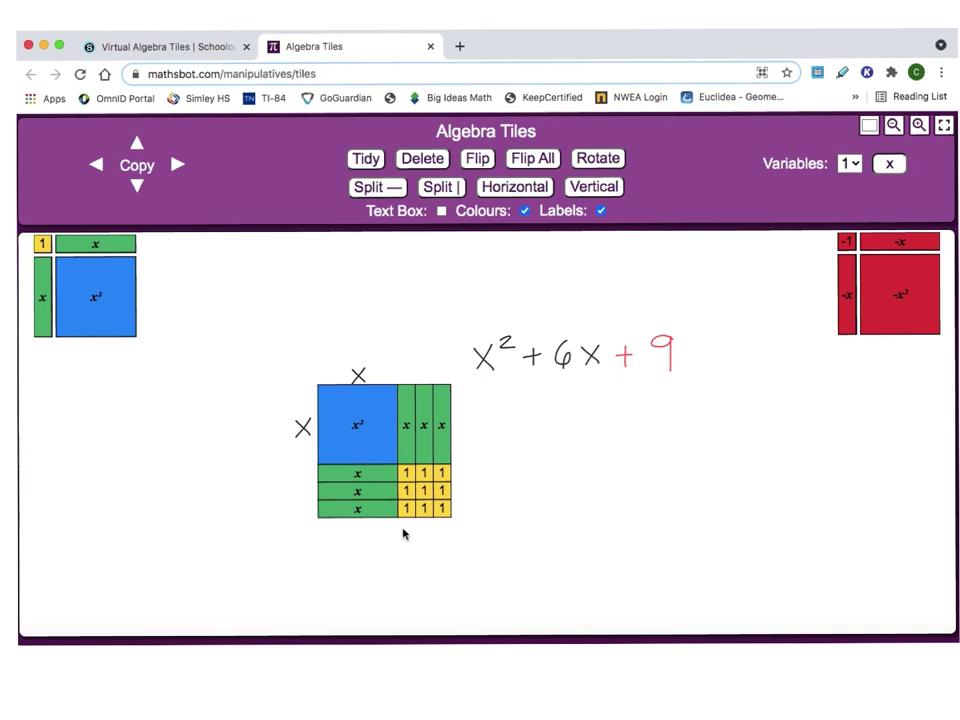